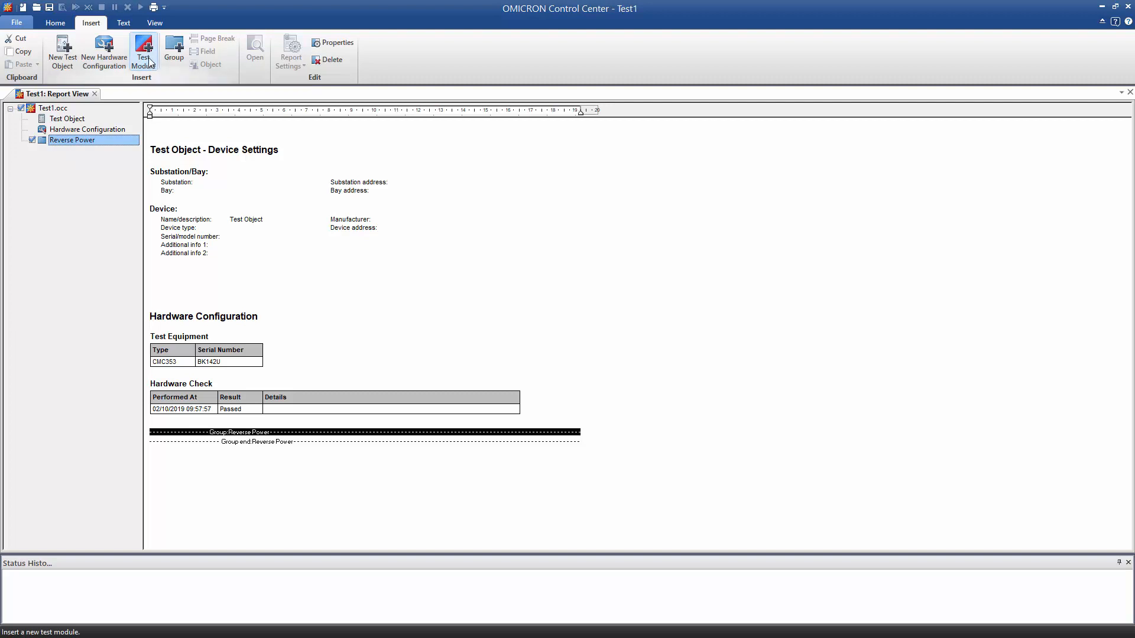
- Insert a new Advanced Power test module into the Reverse Power group and open it
click(136, 72)
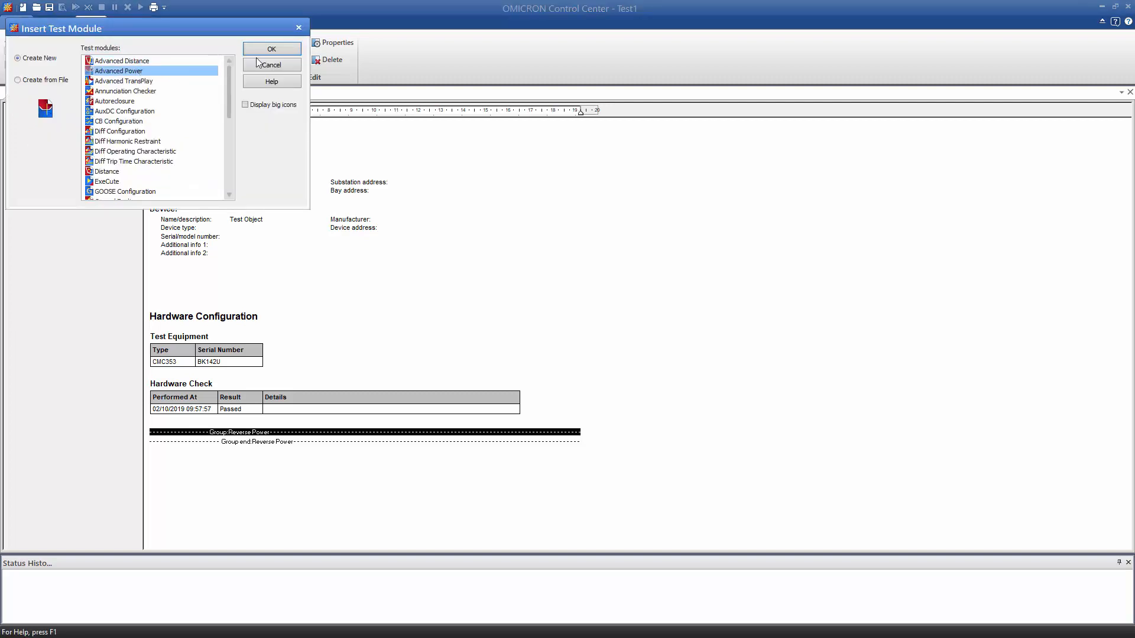
click(271, 50)
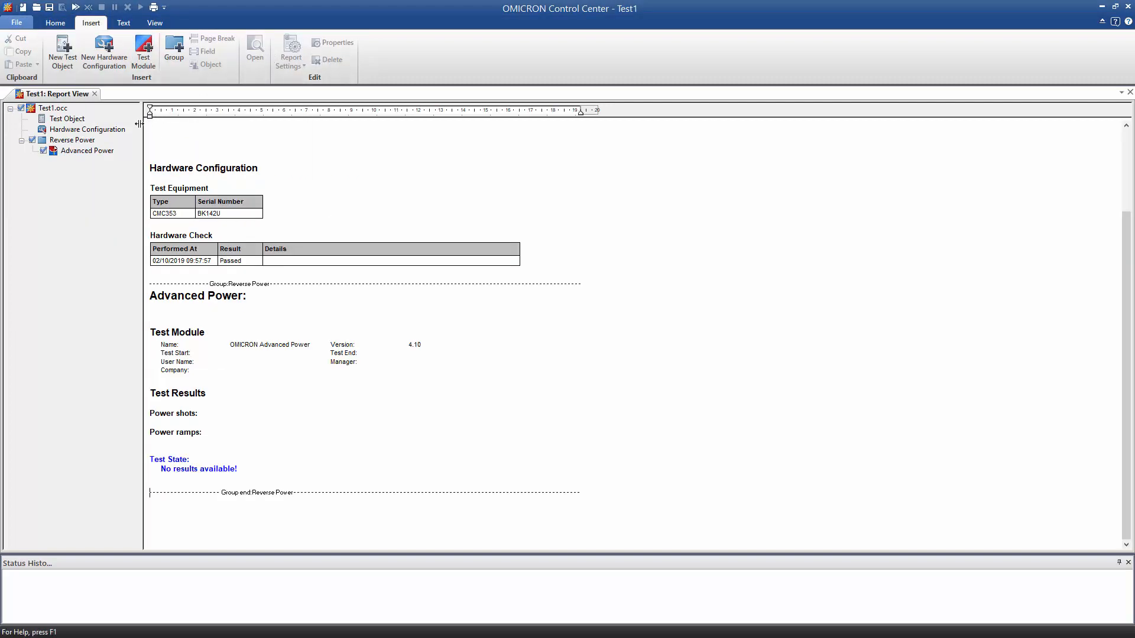
double_click(114, 154)
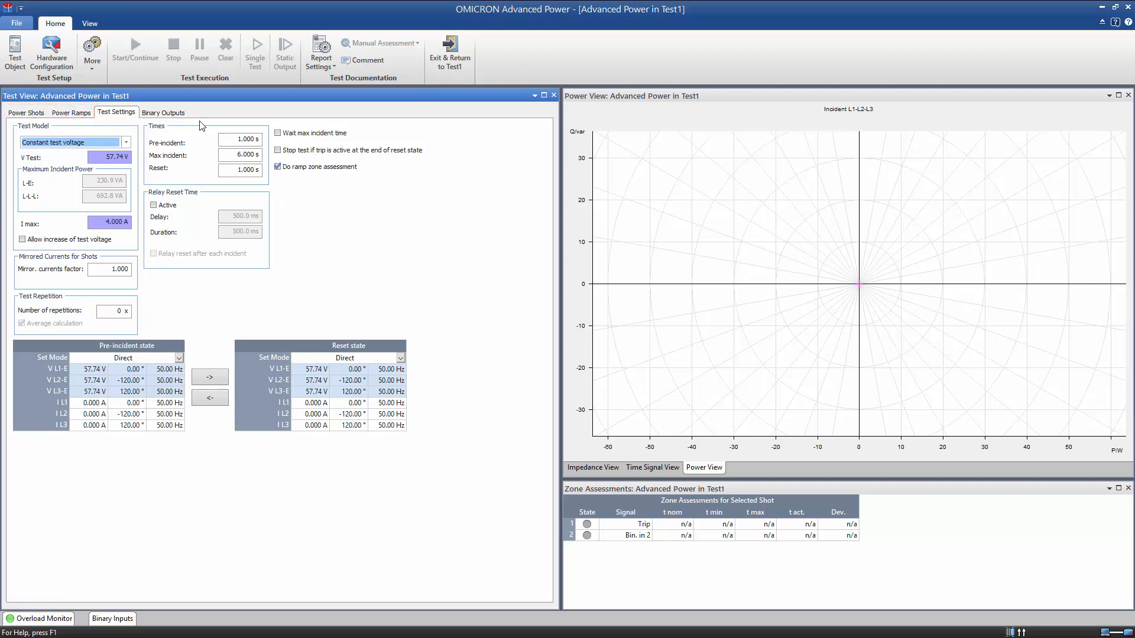
- Add a new zone in the zone settings of the test object's Power protection parameters
click(15, 53)
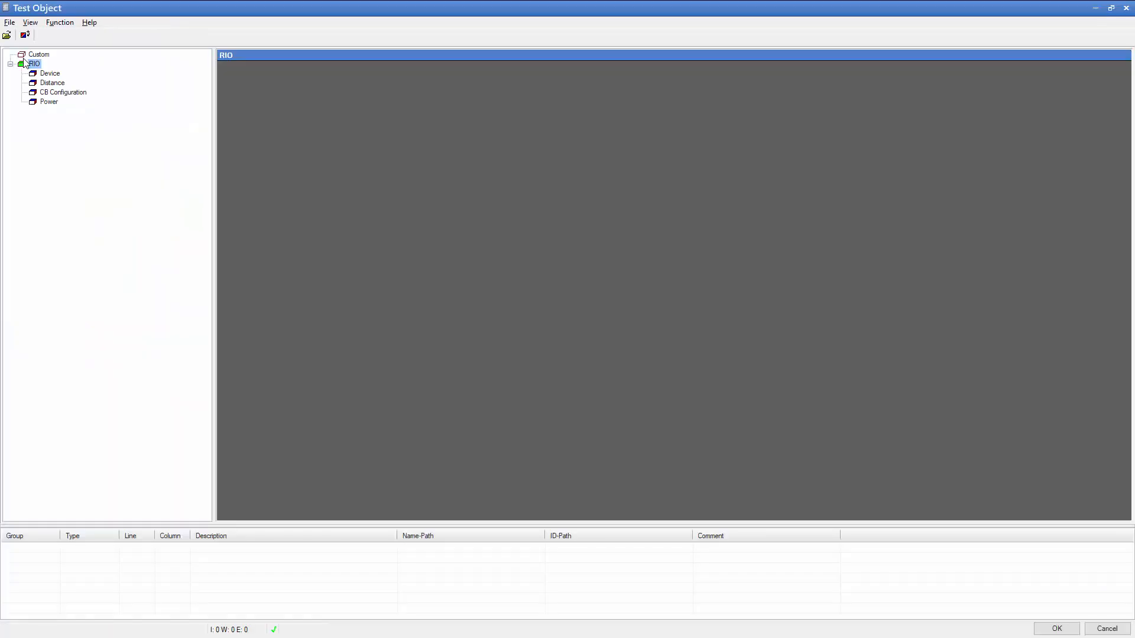
double_click(49, 103)
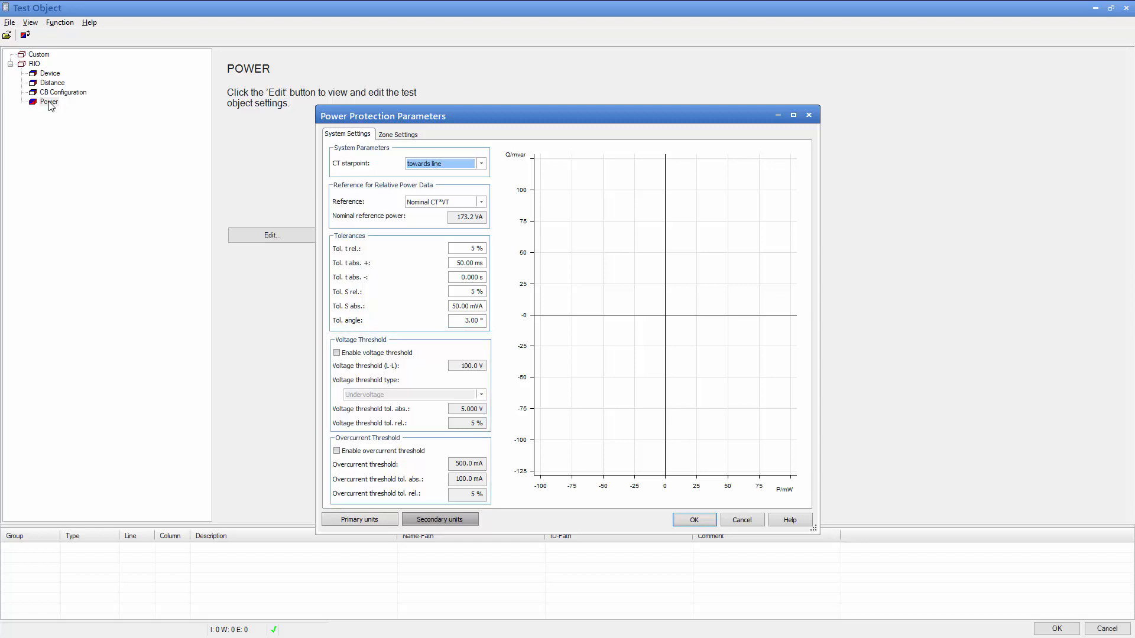
click(394, 138)
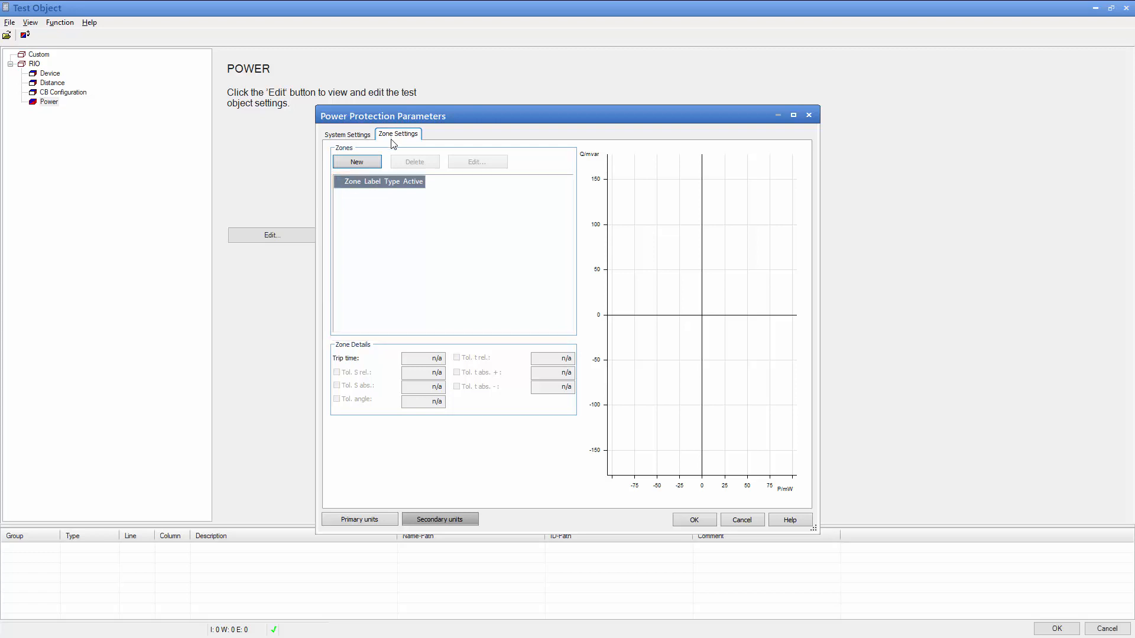
click(369, 163)
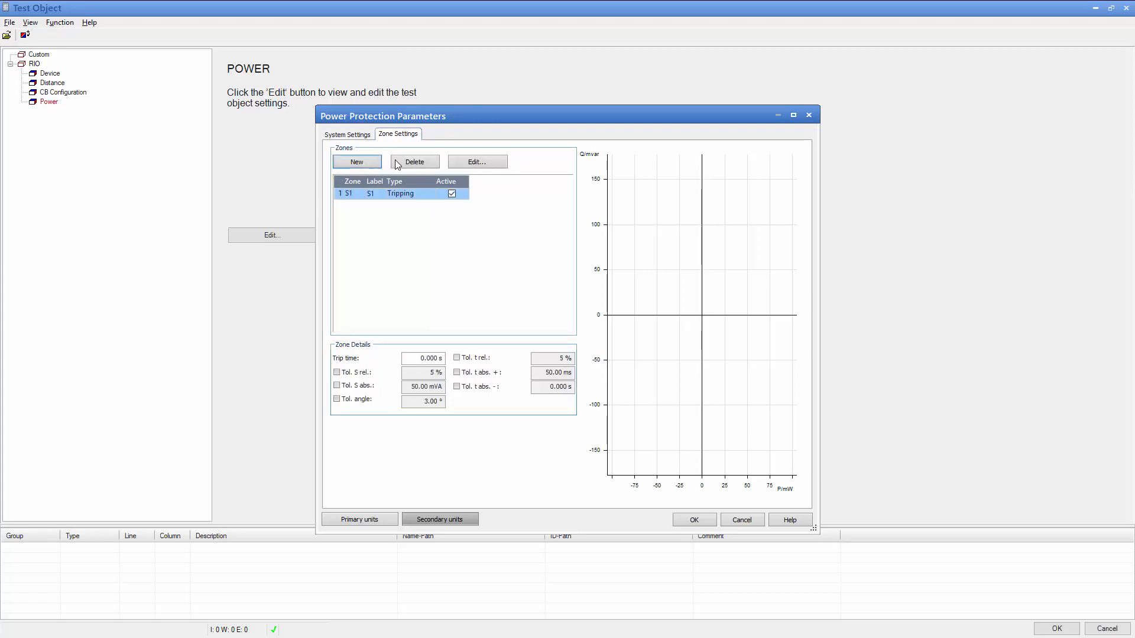
- Define the new zone's characteristic as a relative directional power shape with orientation -P, Blinder Phi 0° and Min P 3 %
click(478, 163)
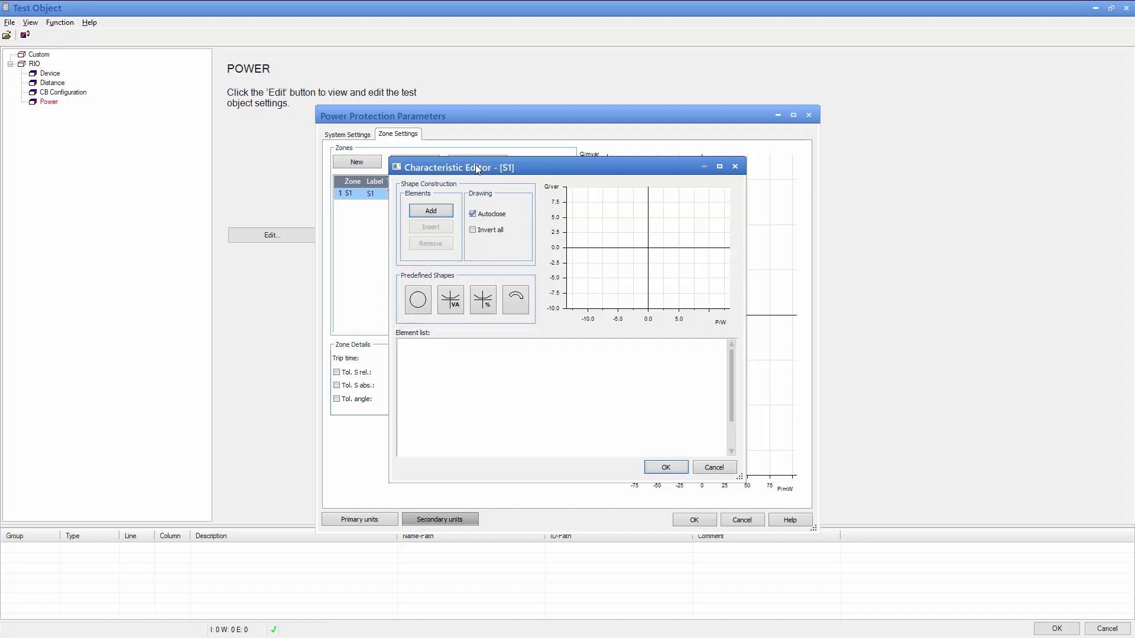
click(485, 302)
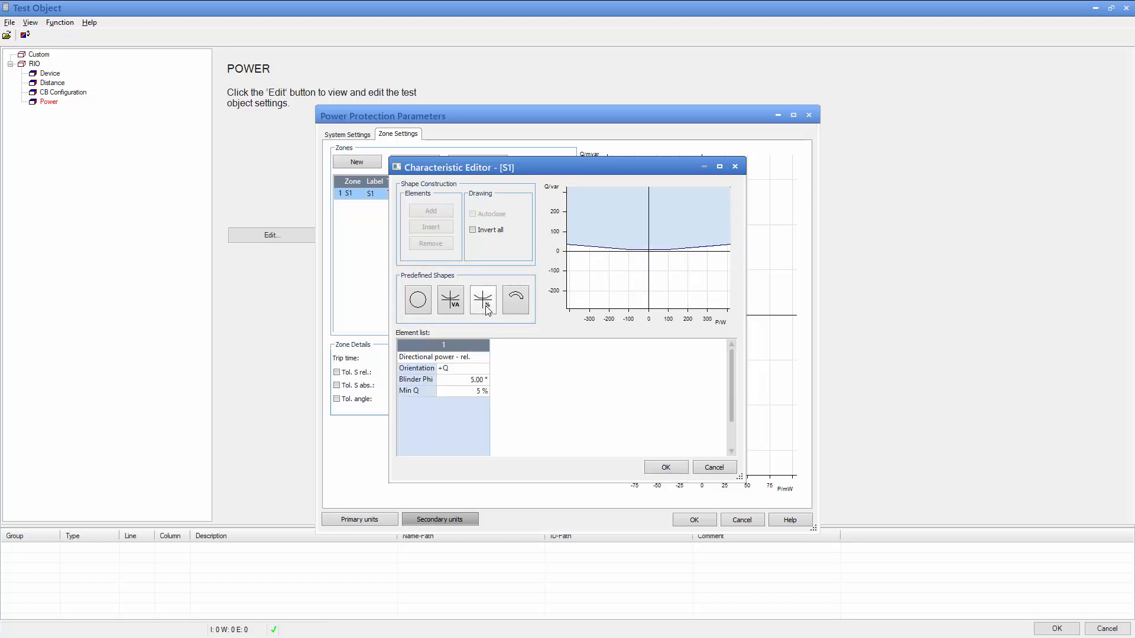
click(485, 369)
click(484, 368)
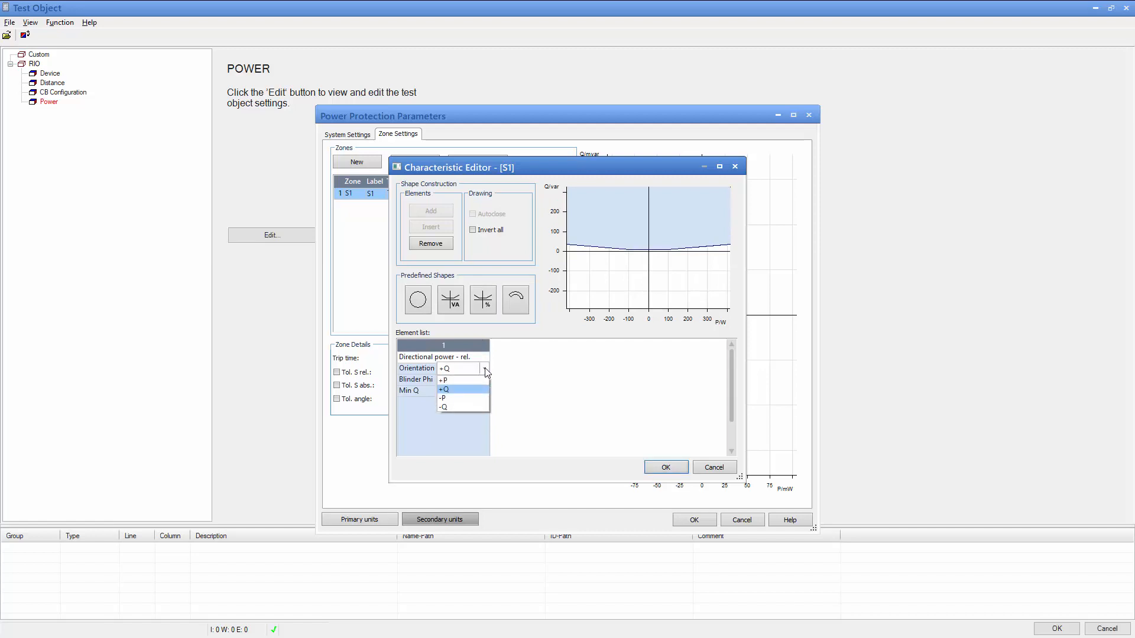
click(478, 392)
click(455, 380)
text(0)
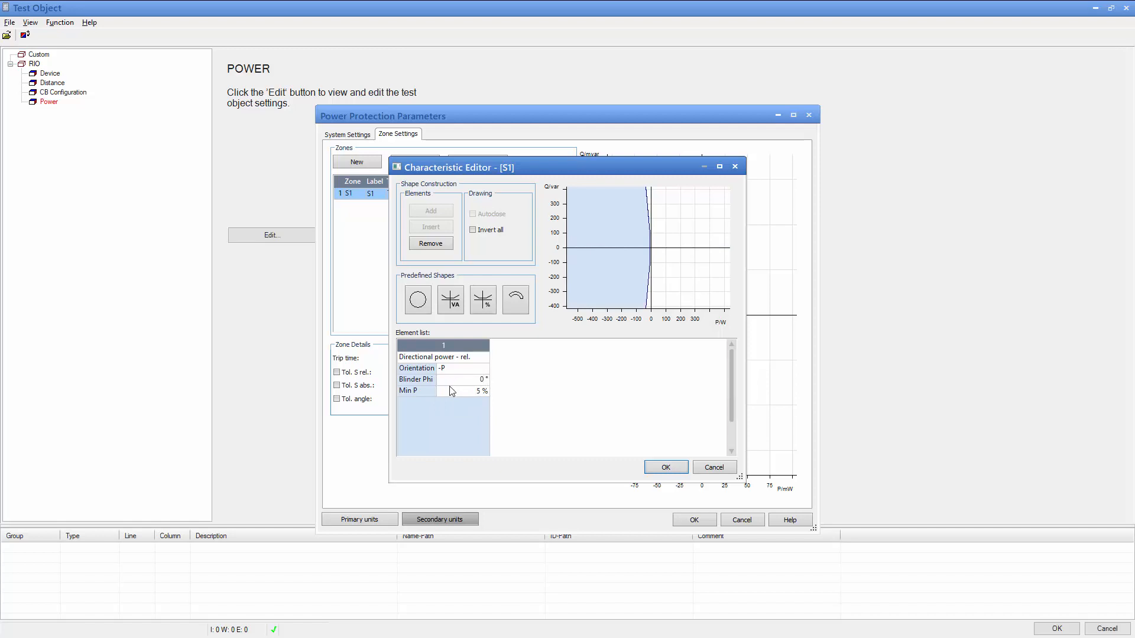
click(447, 392)
text(3)
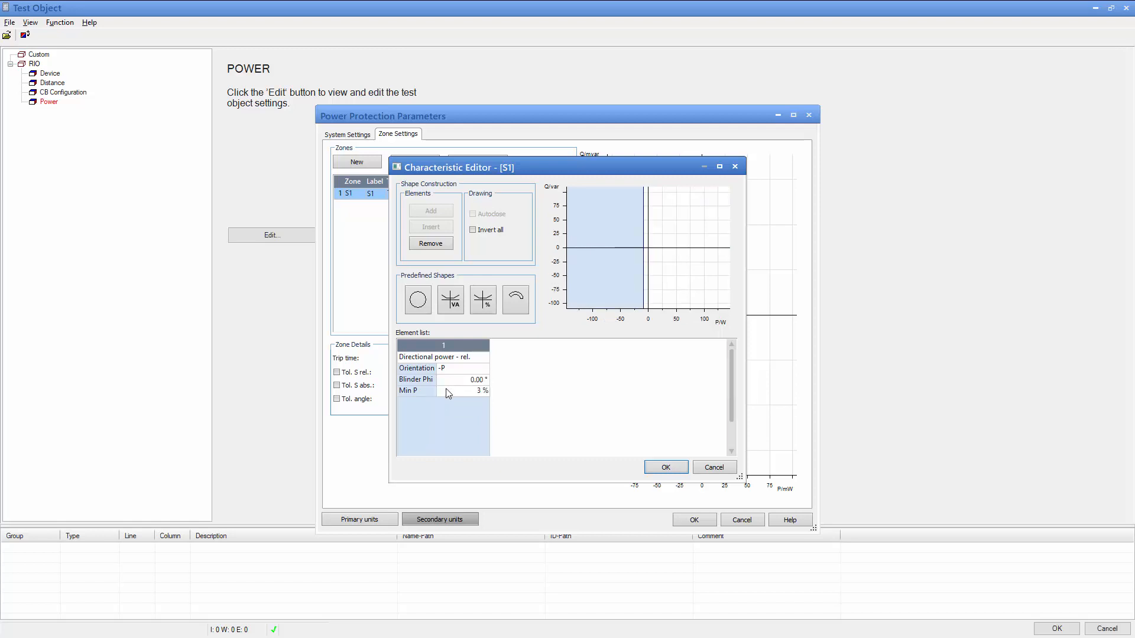
click(445, 404)
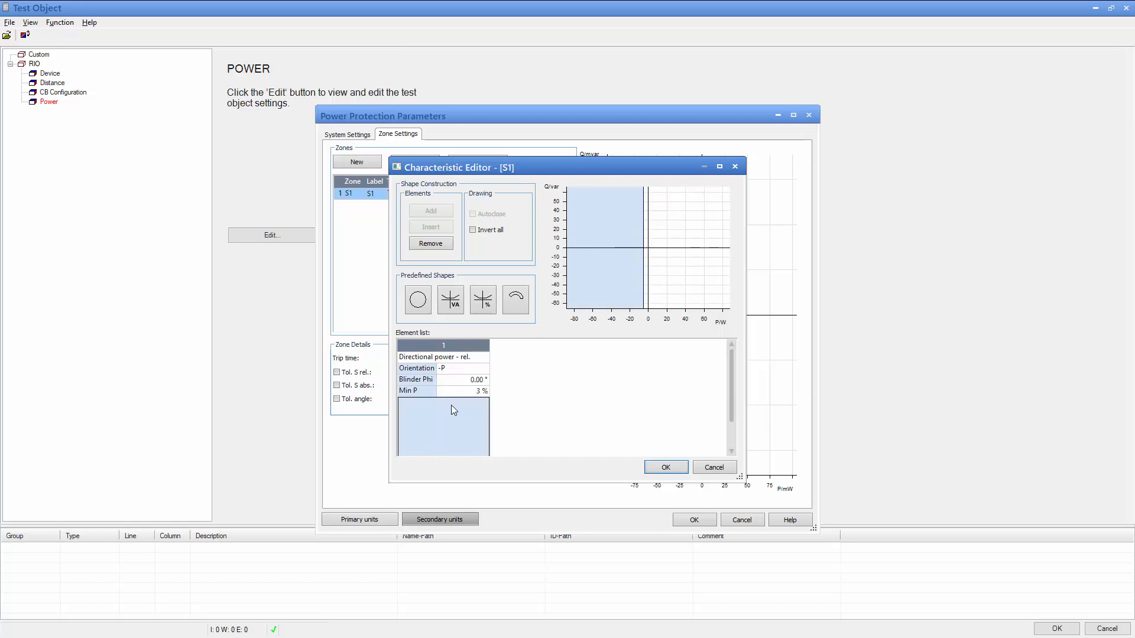
click(658, 468)
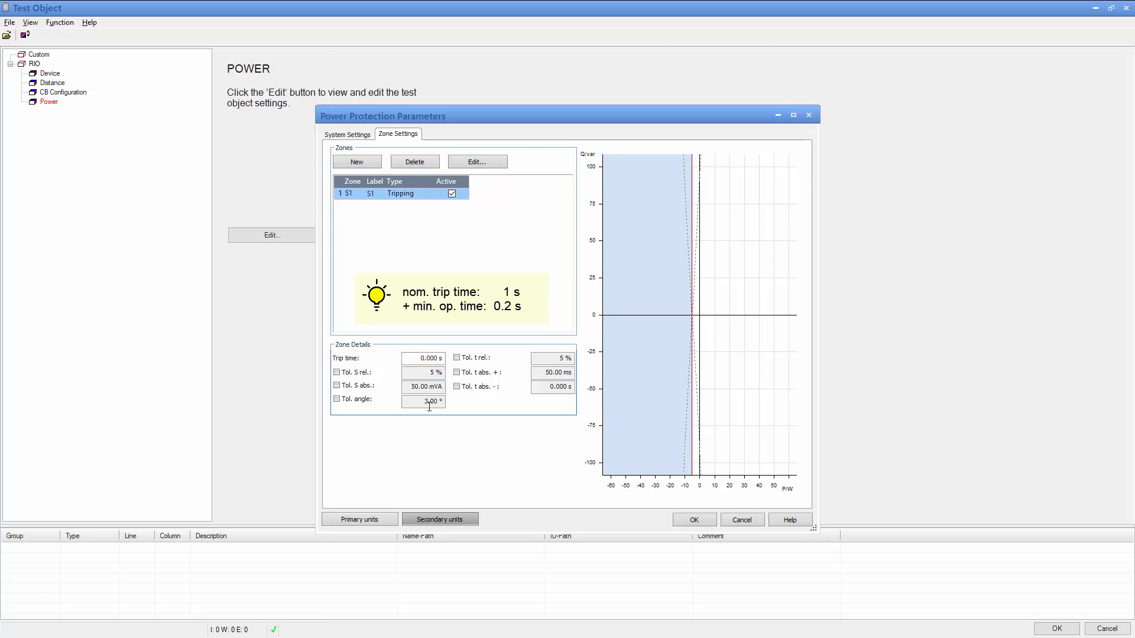
- Set the zone's trip time to 1.2 s and accept the power protection and test object settings
double_click(436, 360)
text(1.2)
key(Tab)
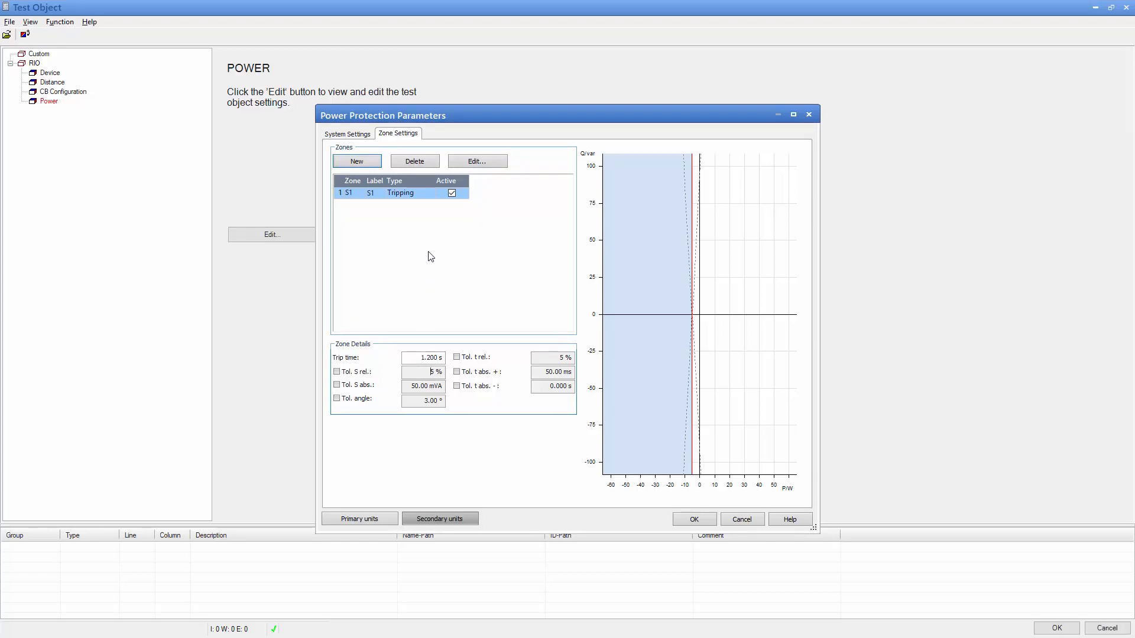
click(429, 194)
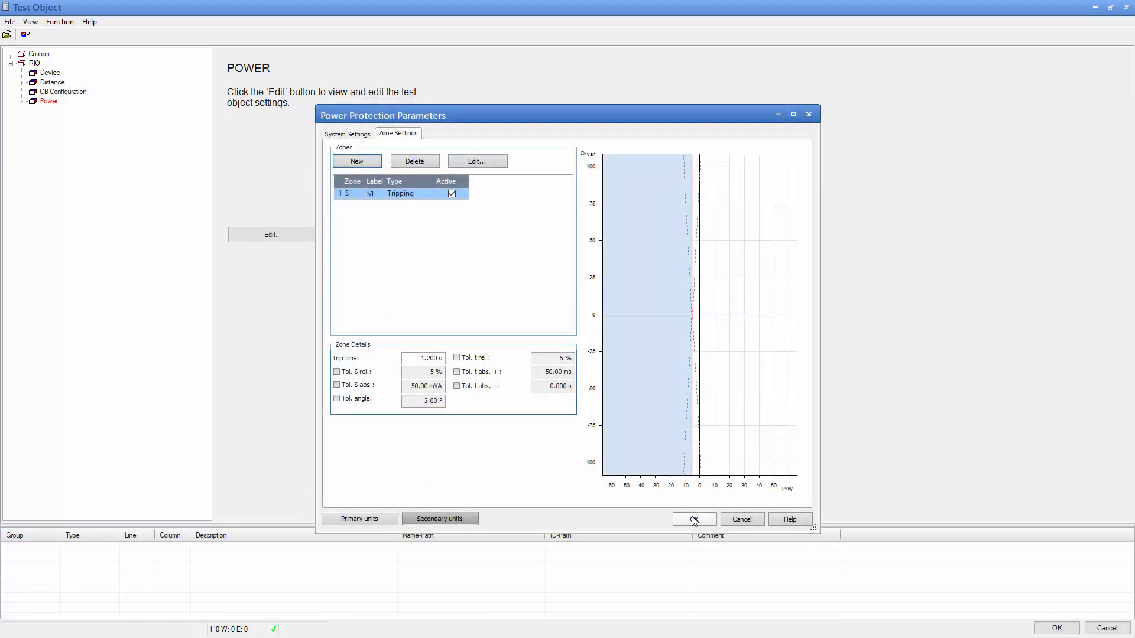
click(694, 520)
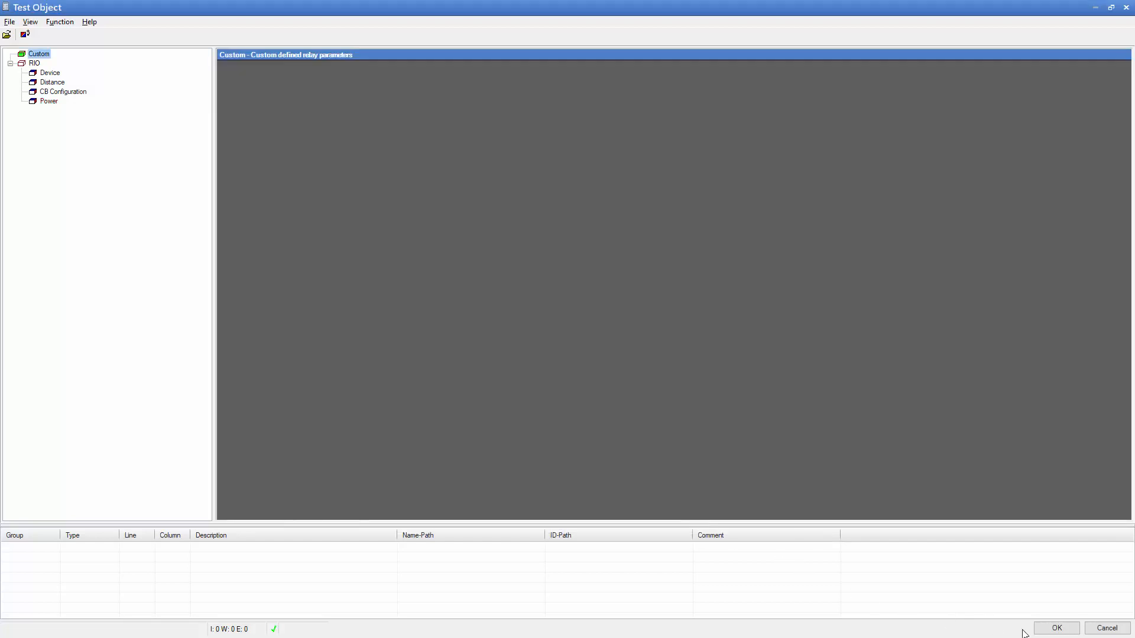
click(1056, 628)
- Review the analog output and binary input signal assignments in the module's local hardware configuration
click(54, 56)
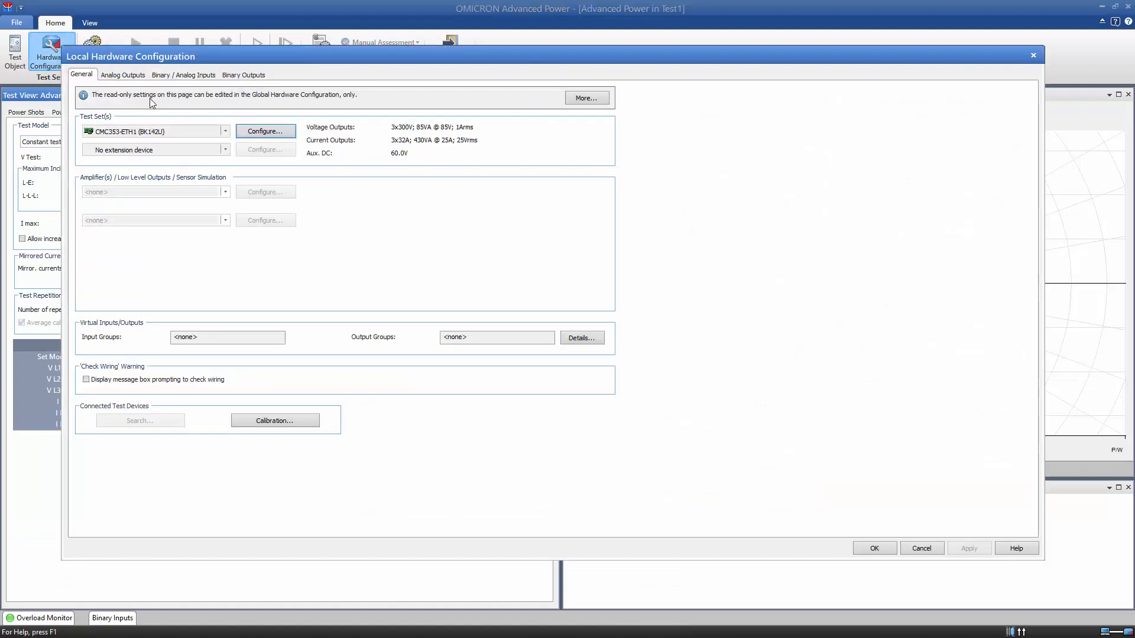
click(130, 78)
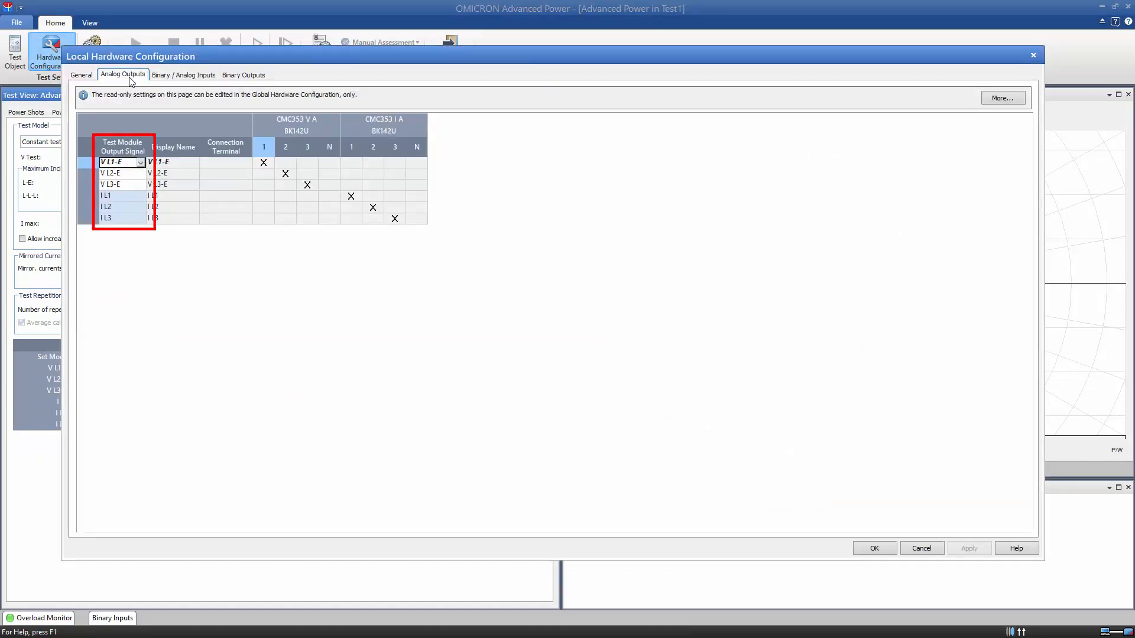
click(177, 77)
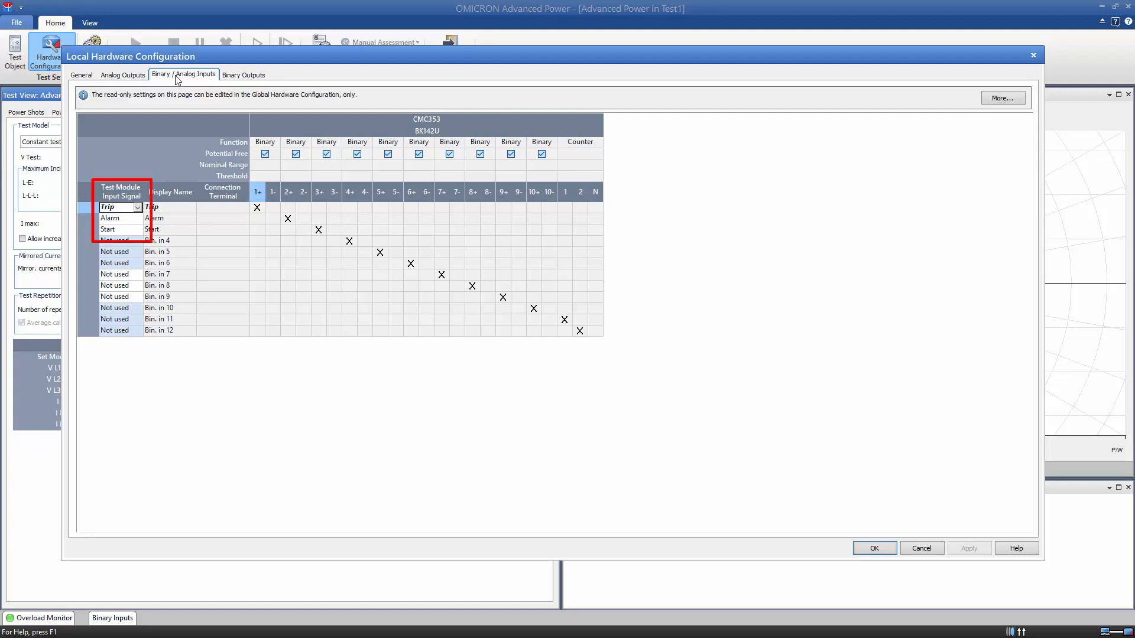
- Set the test module output signals of binary outputs 1 to 4 to Not used
click(241, 75)
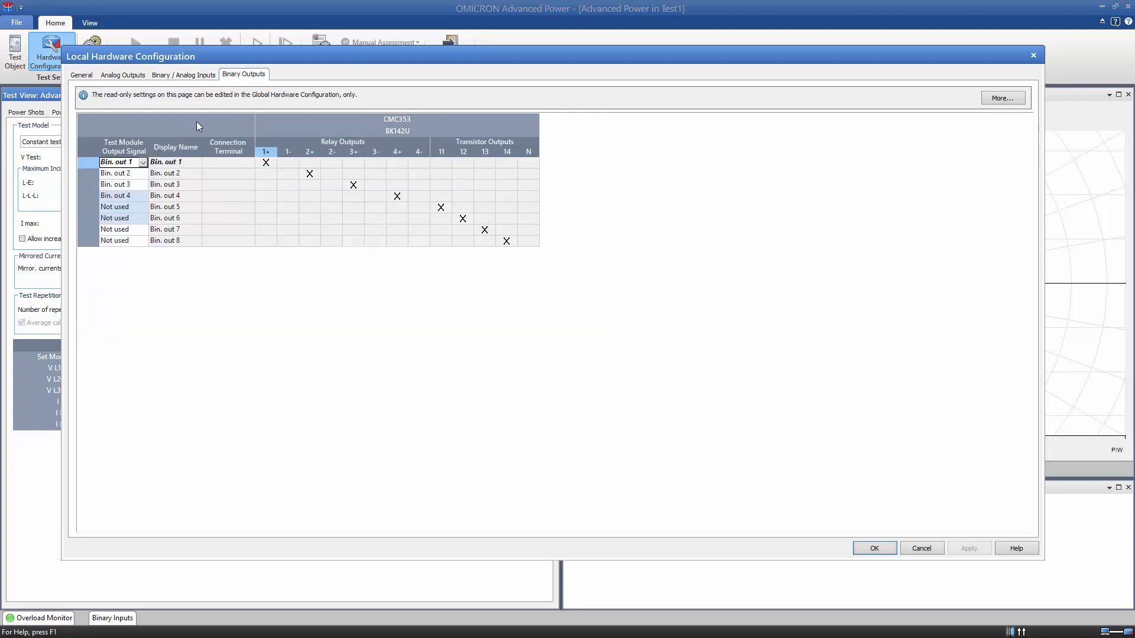
click(142, 161)
click(136, 172)
click(142, 174)
click(142, 184)
click(143, 185)
click(136, 195)
click(144, 196)
click(143, 205)
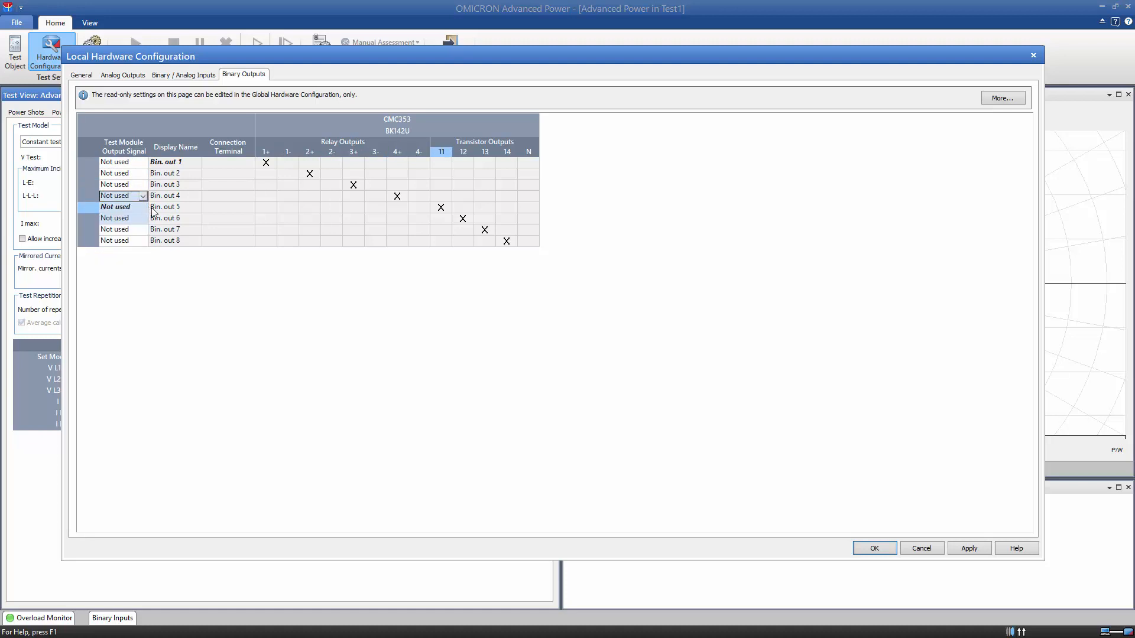